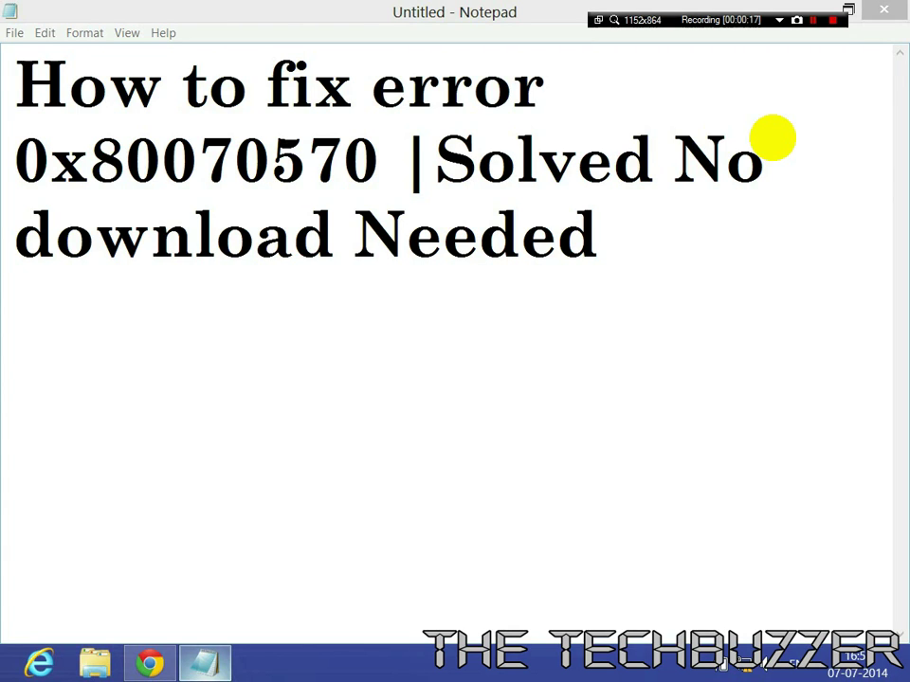
- Highlight the error code 0x80070570 in the Notepad heading, deselect it, then repeat
drag(384, 167, 21, 163)
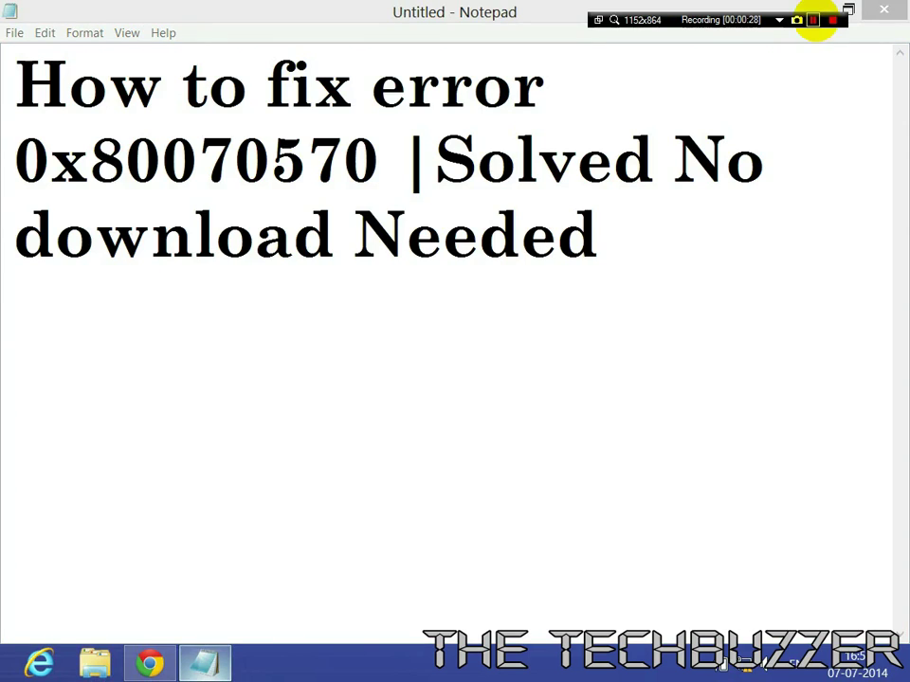
click(710, 112)
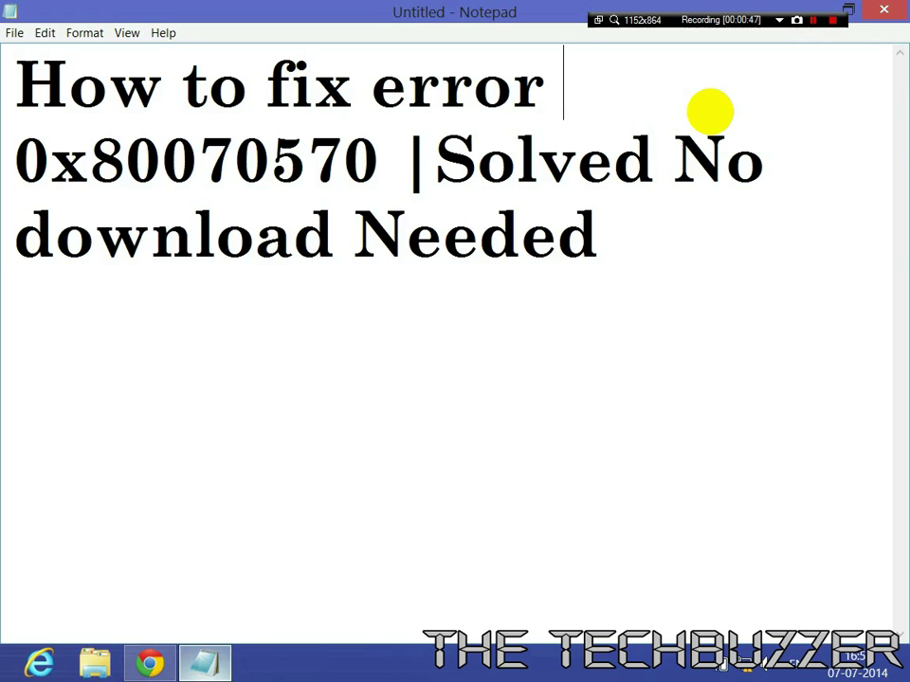
drag(377, 165, 5, 180)
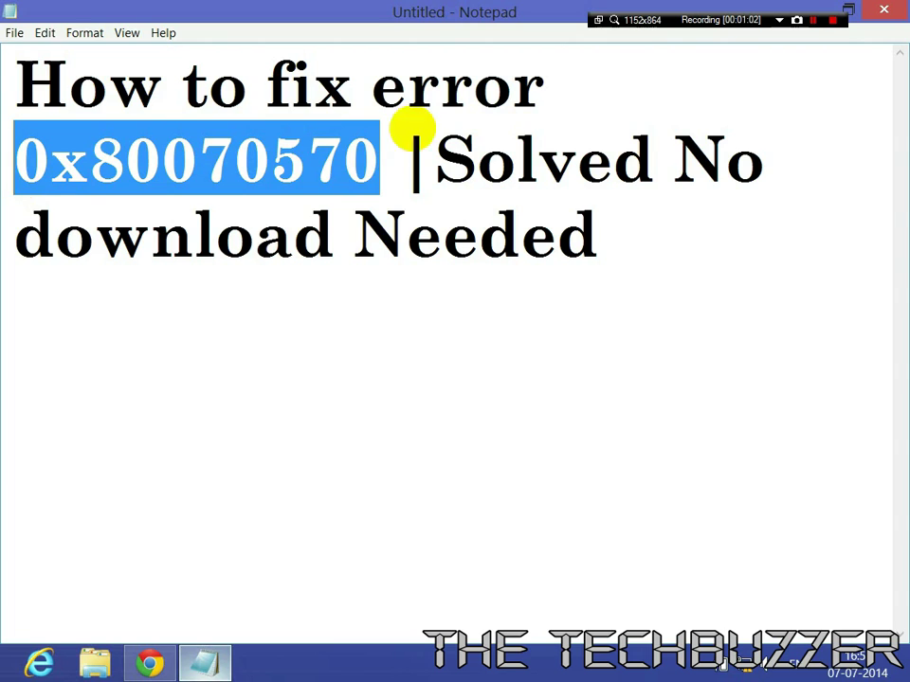
click(669, 190)
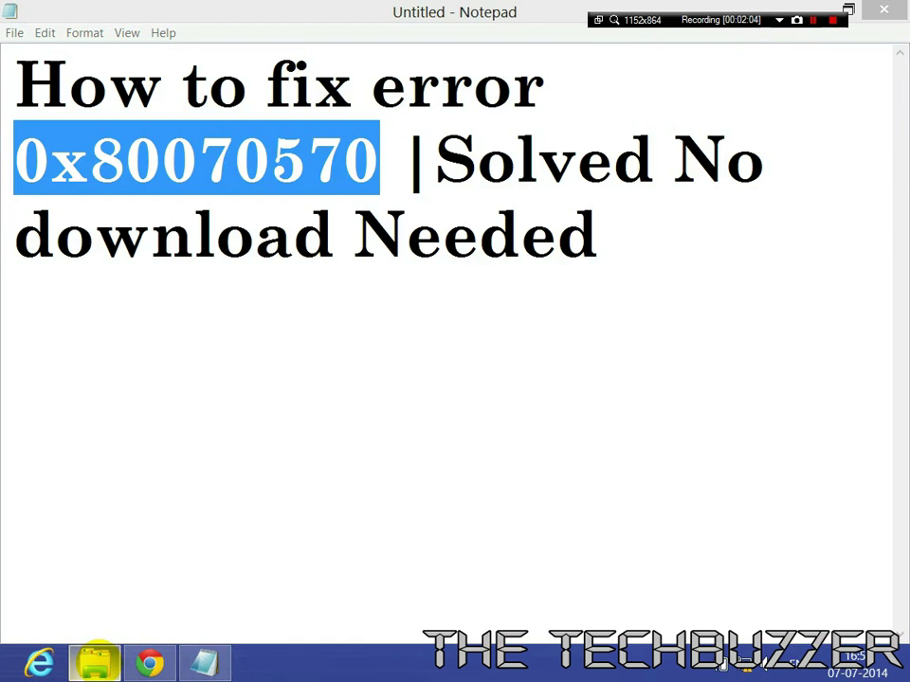
- Open the Computer window and bring up Properties for the STRONTIUM (G:) removable drive
click(95, 661)
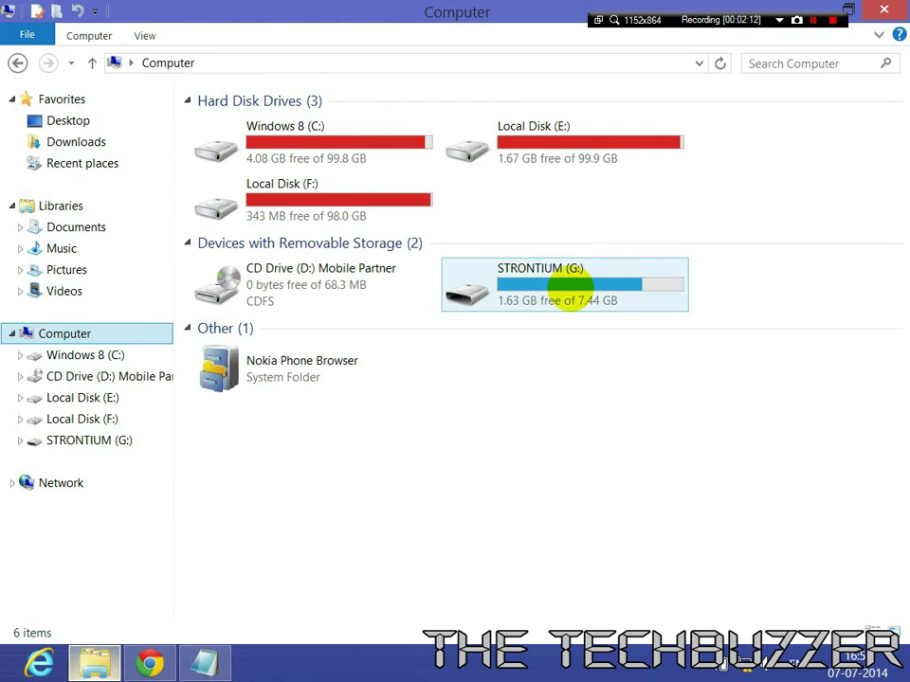
right_click(571, 291)
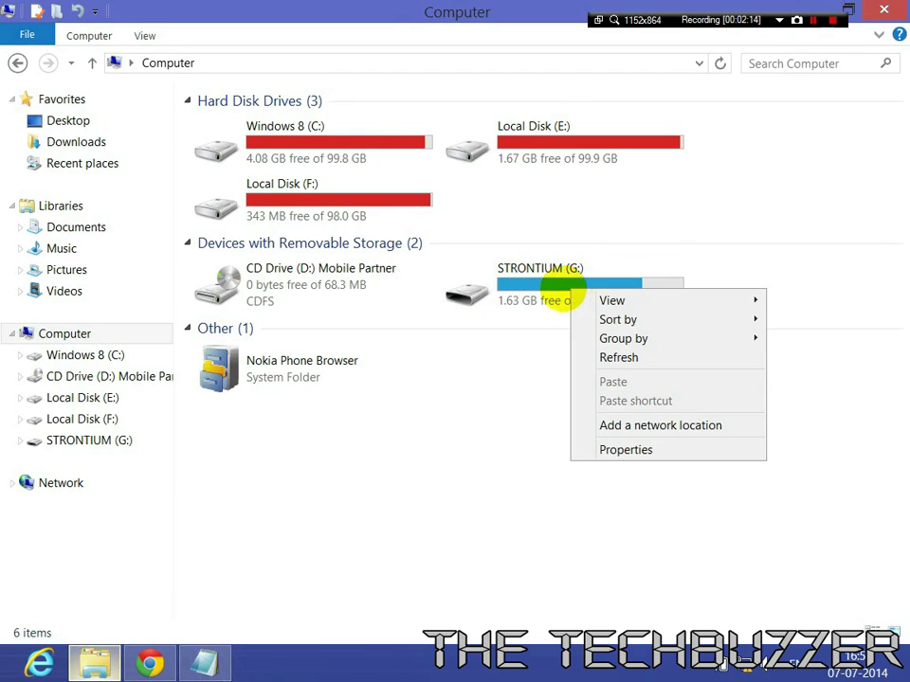
click(533, 283)
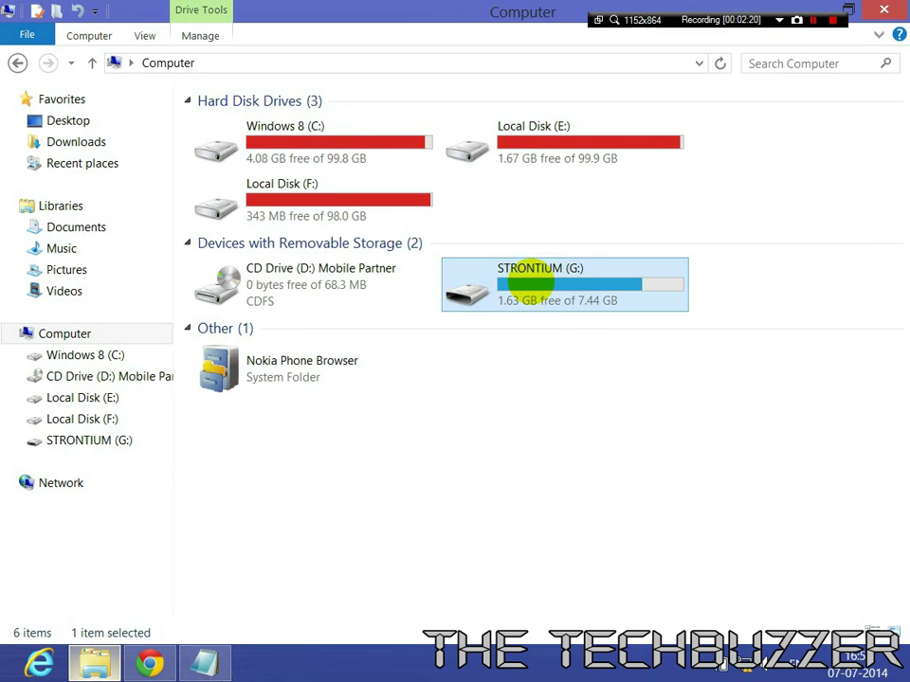
right_click(531, 280)
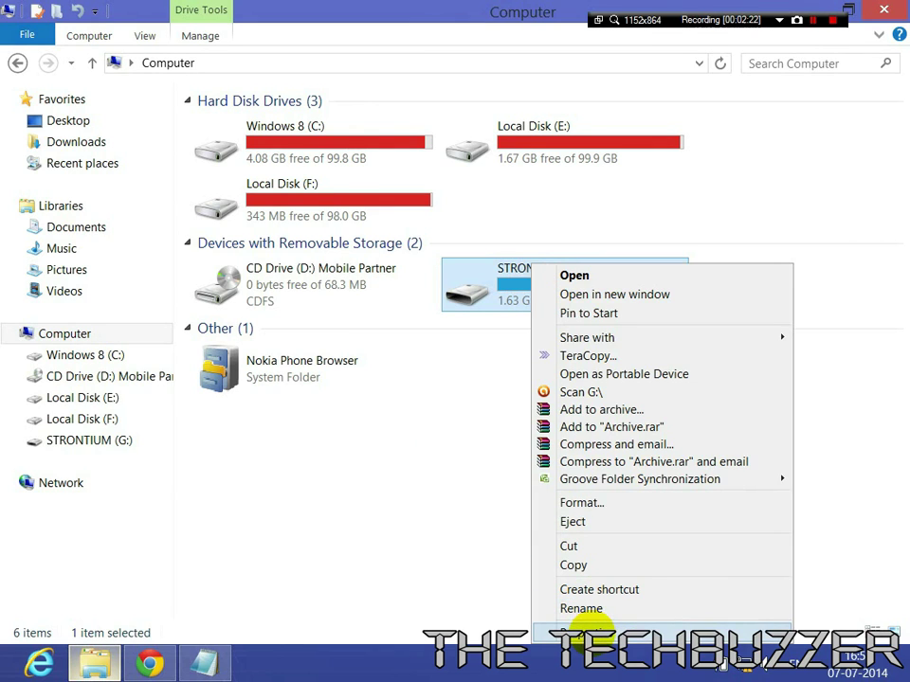
click(582, 631)
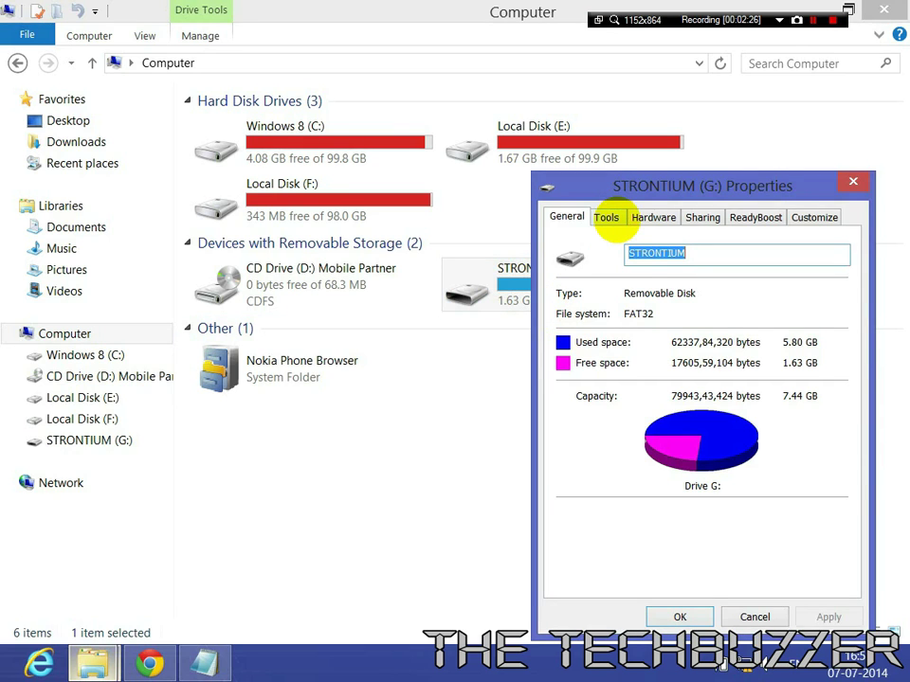
- Run Check with 'Scan and repair drive' from the Tools tab on STRONTIUM (G:)
click(606, 217)
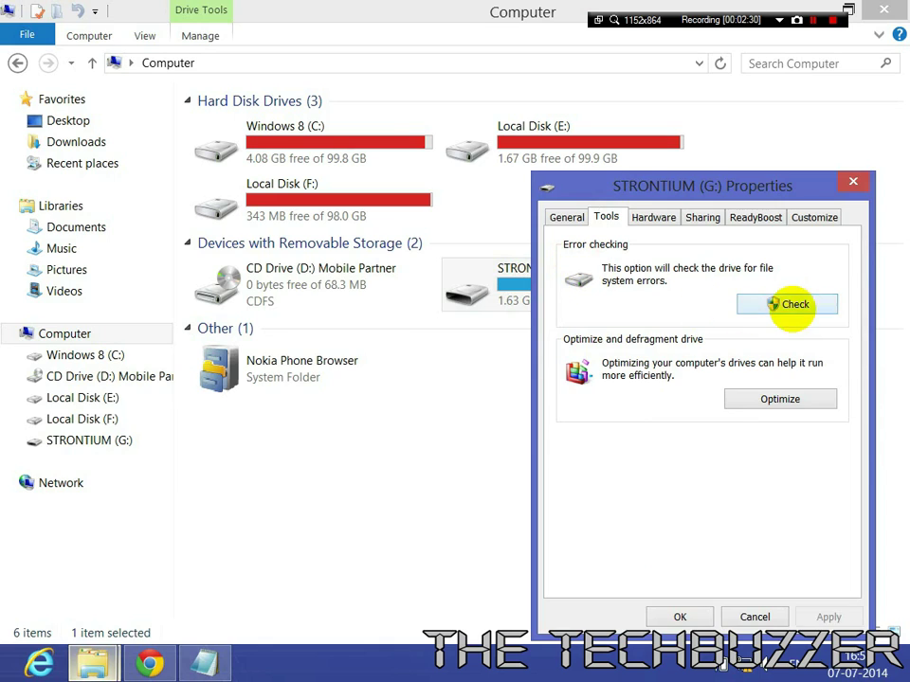
click(796, 304)
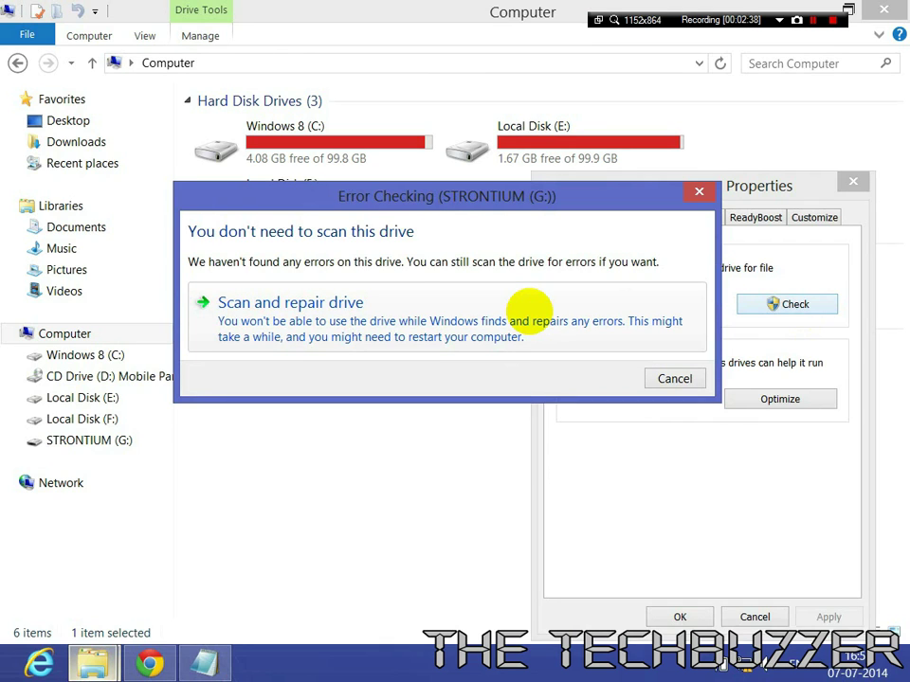
click(529, 311)
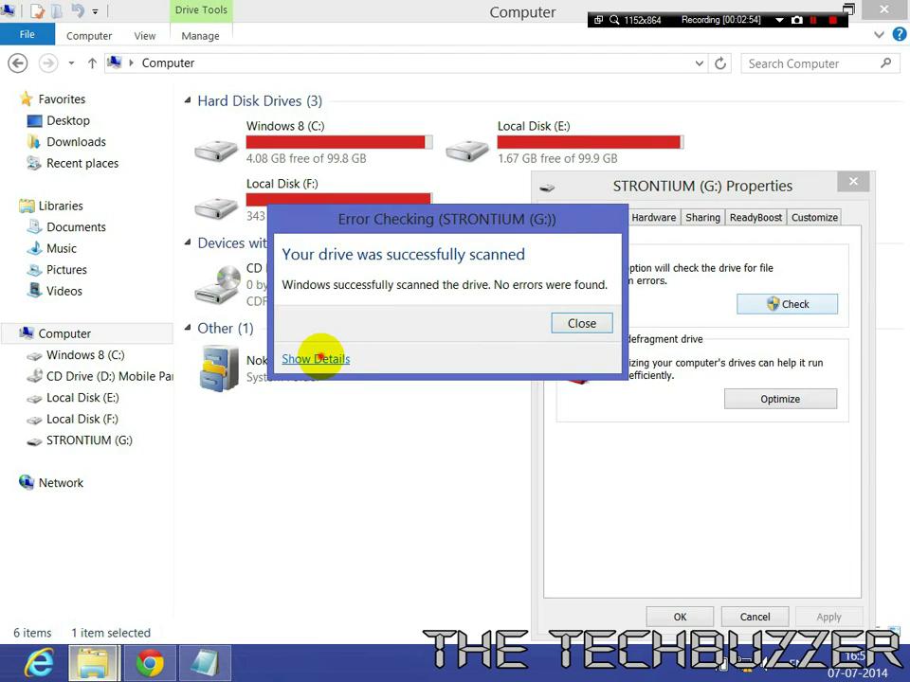
click(329, 358)
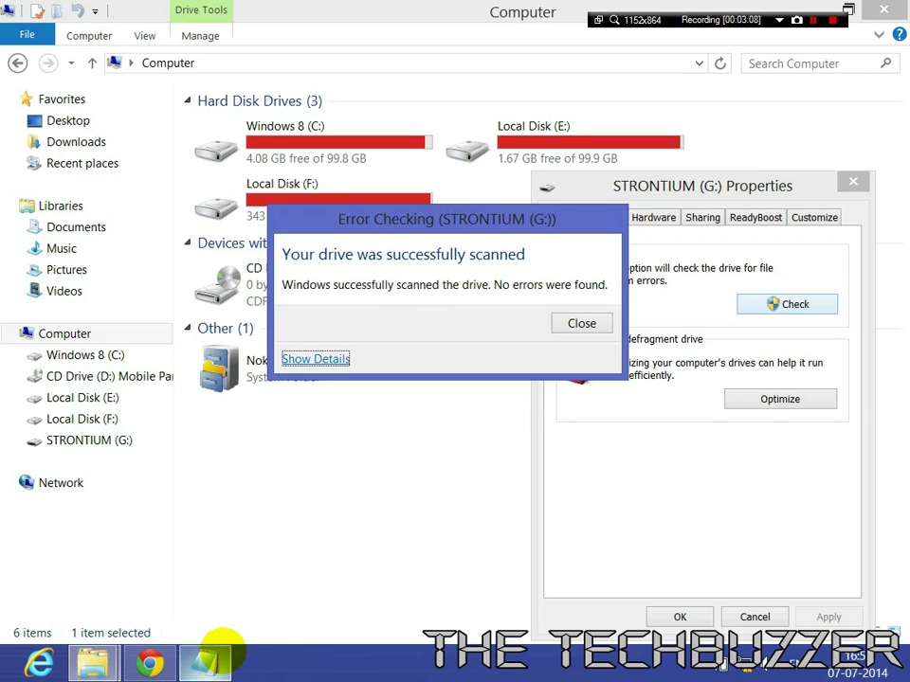
- Reselect 0x80070570 in the Notepad heading, then return to the File Explorer window
click(216, 657)
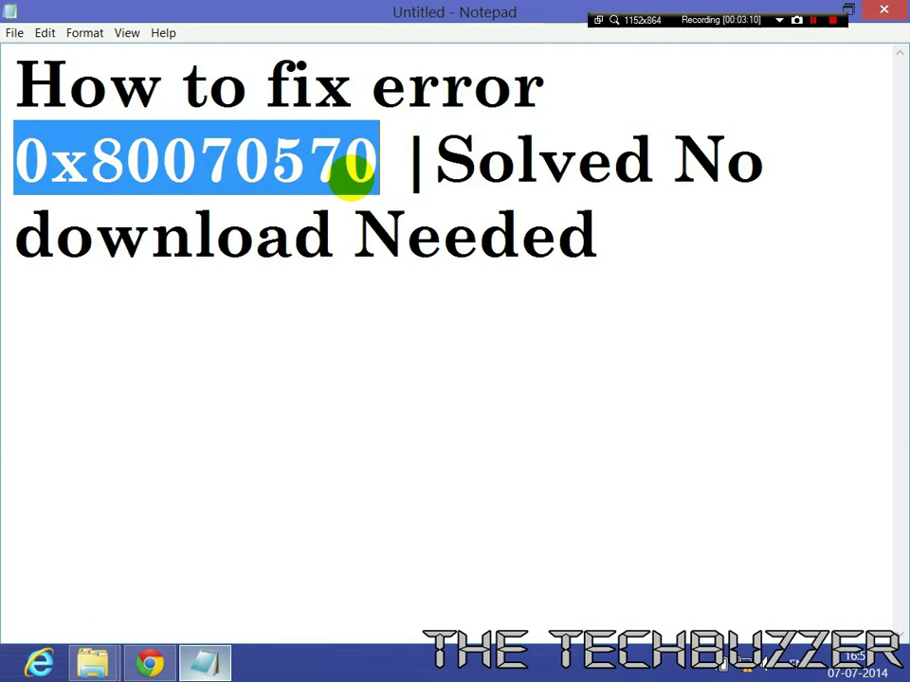
click(352, 175)
click(382, 159)
shift+click(12, 180)
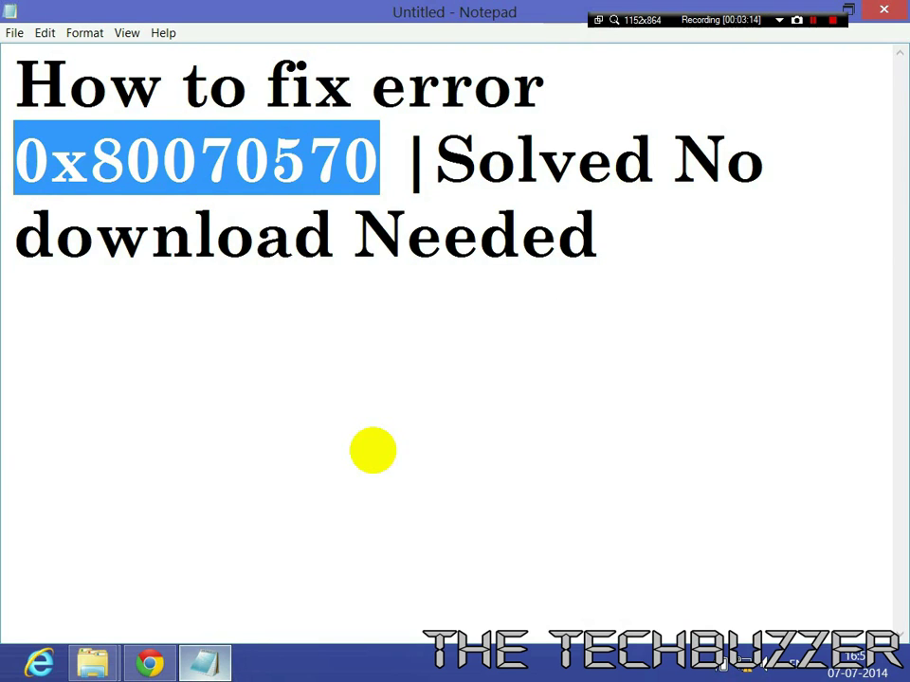
mouse_move(93, 661)
click(364, 544)
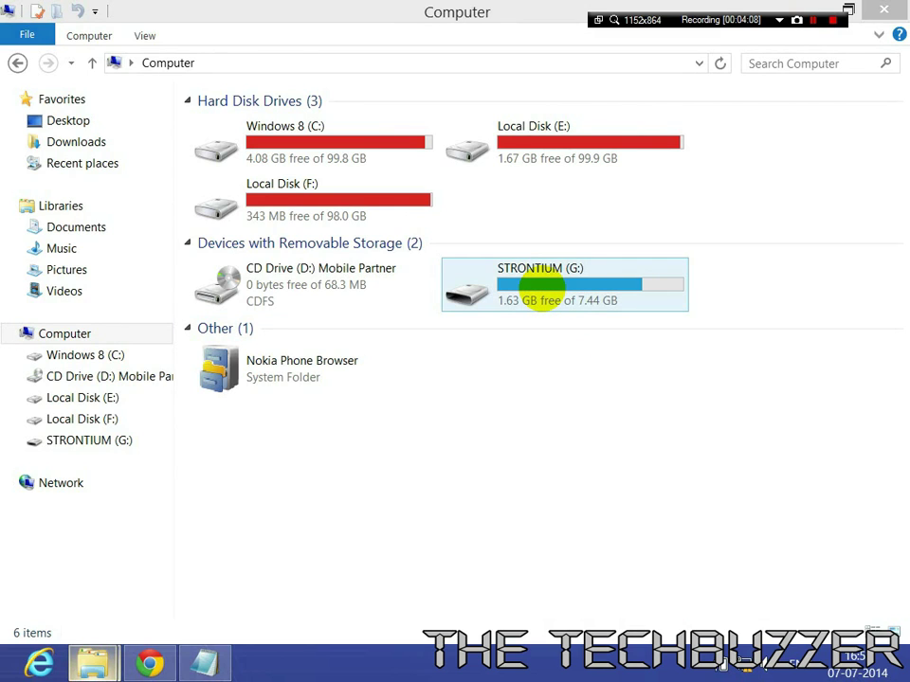
- Open Properties for the STRONTIUM (G:) drive again
click(516, 274)
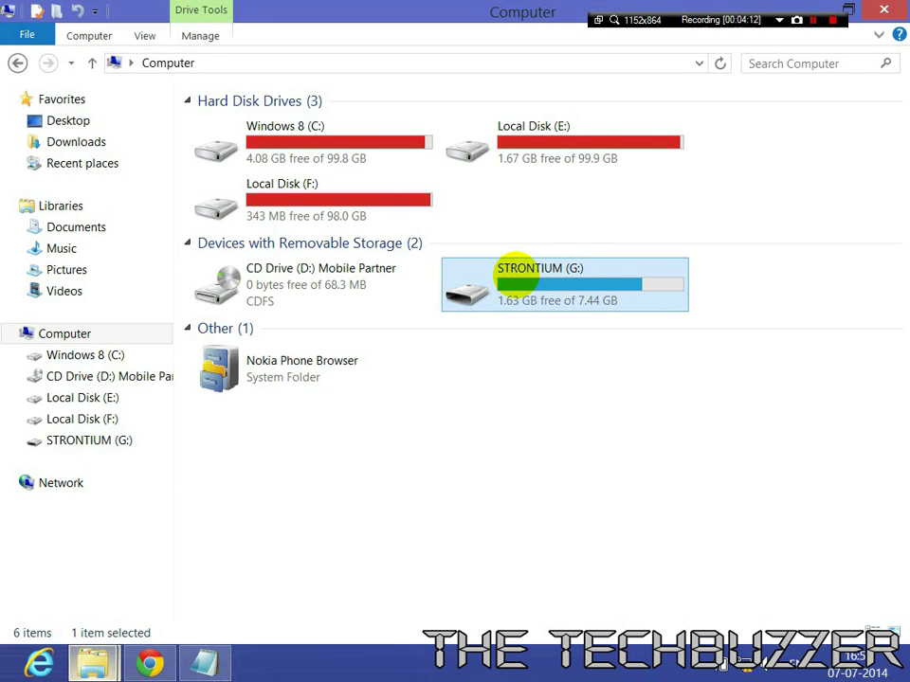
right_click(516, 274)
click(565, 632)
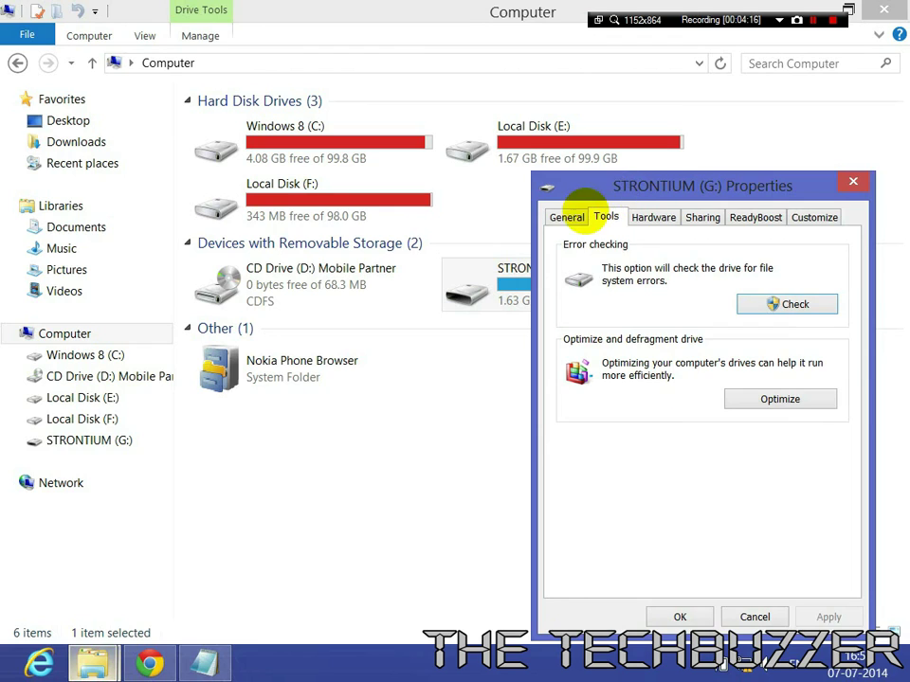
- Run 'Scan and repair drive' from the Tools tab, dismiss the no-errors result, and close Properties
click(565, 217)
click(606, 217)
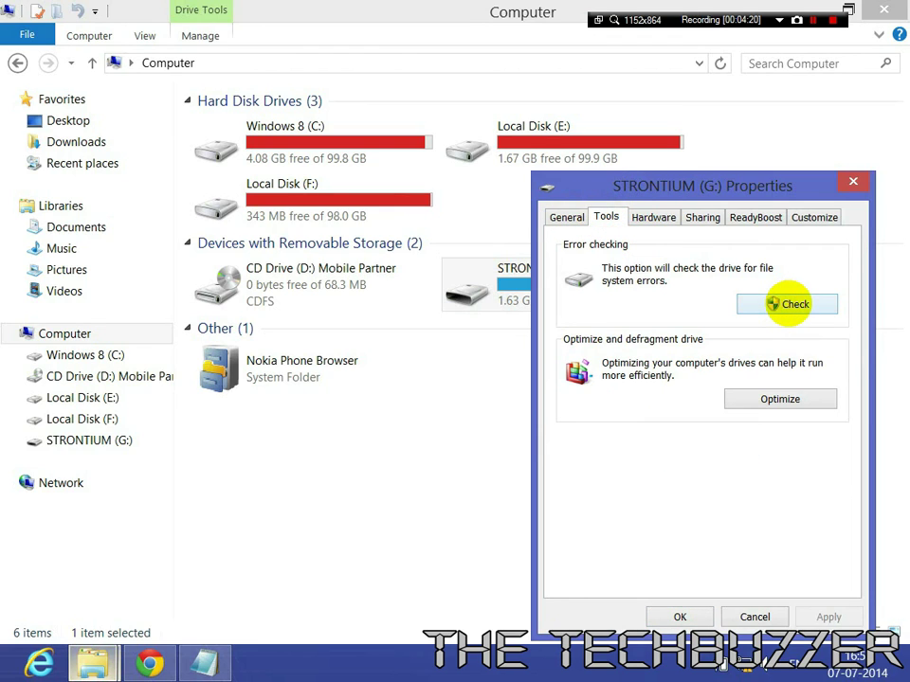
click(783, 303)
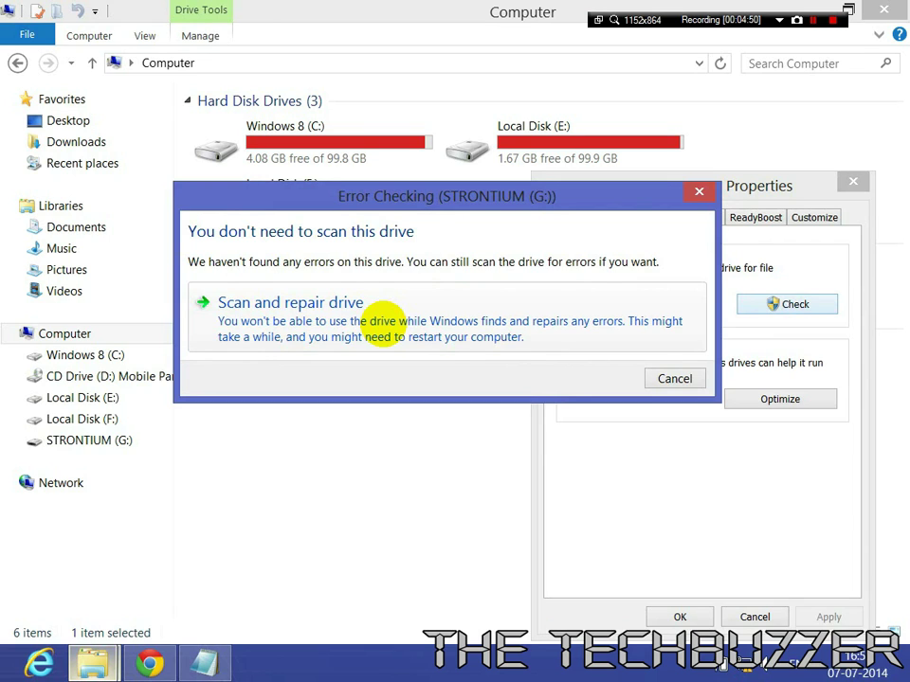
click(383, 323)
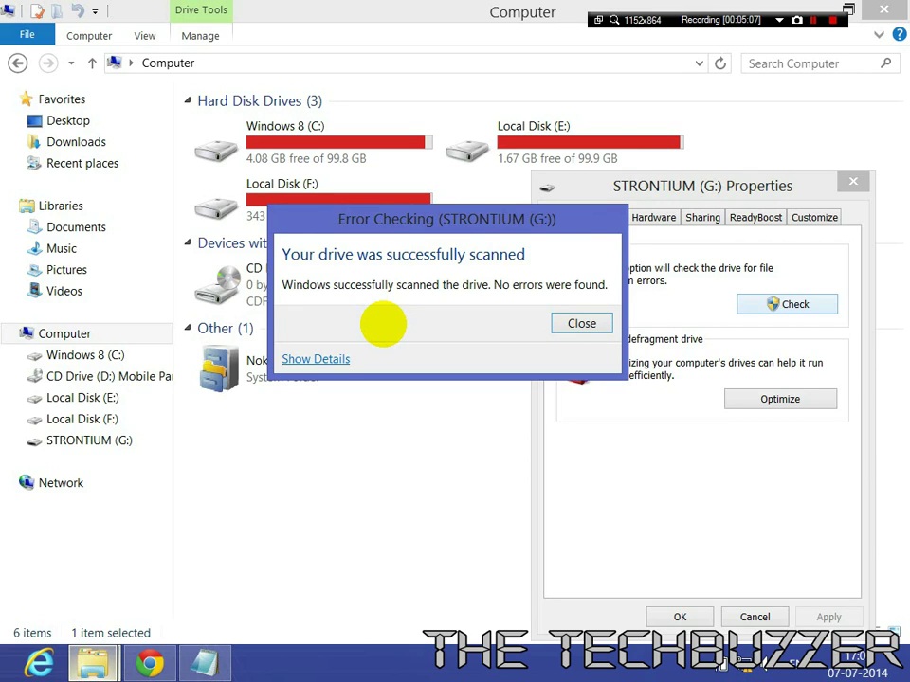
click(576, 323)
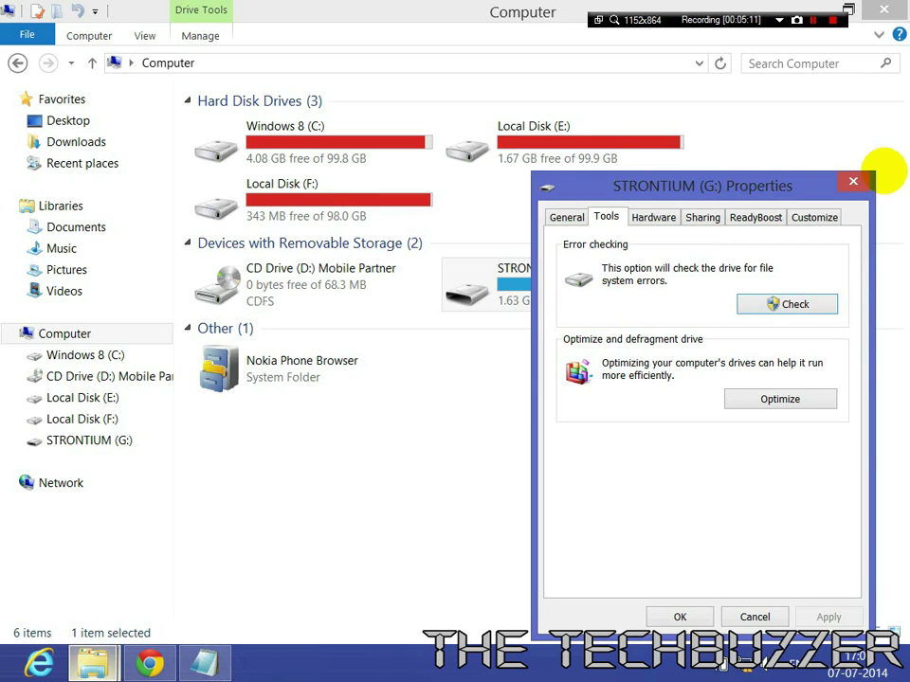
click(853, 181)
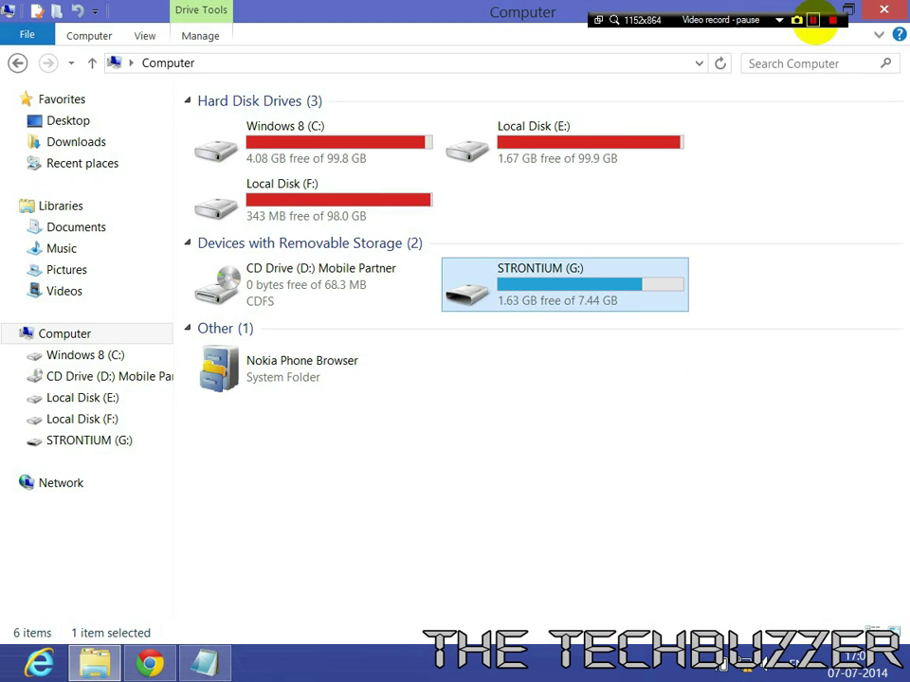
click(207, 661)
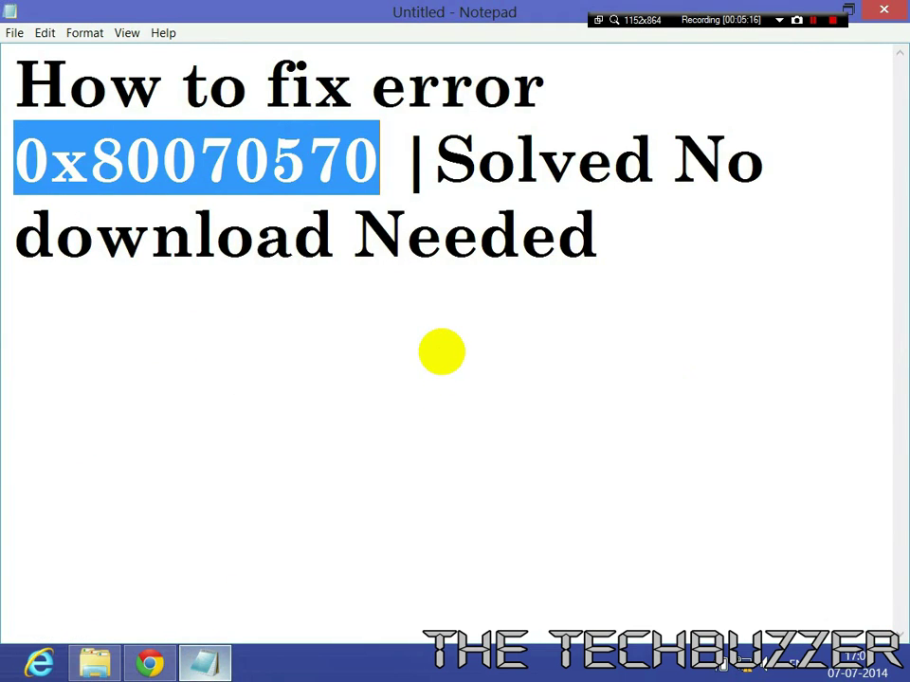
click(440, 351)
drag(382, 176, 27, 170)
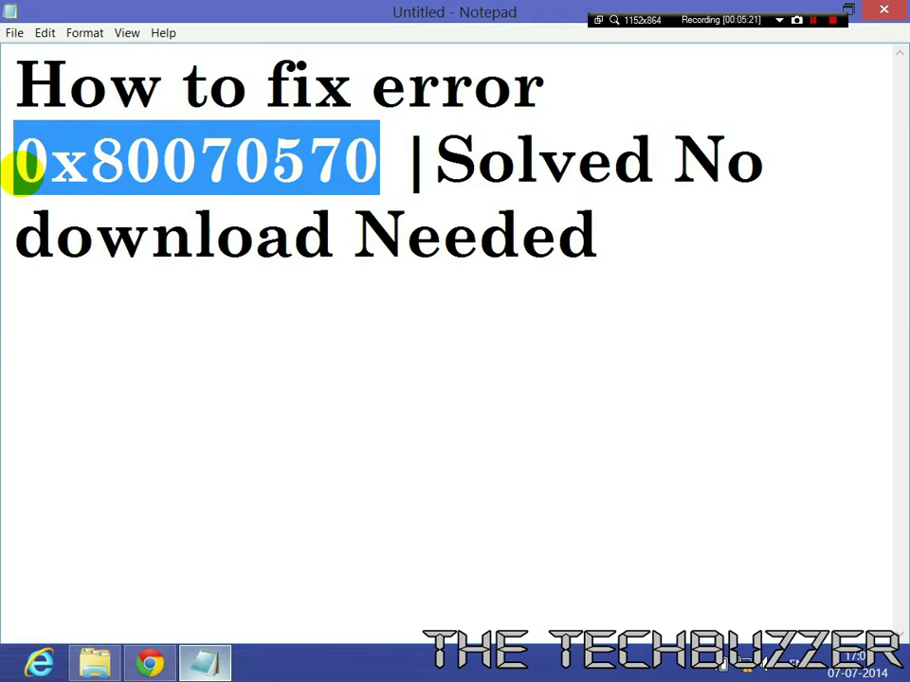
click(270, 152)
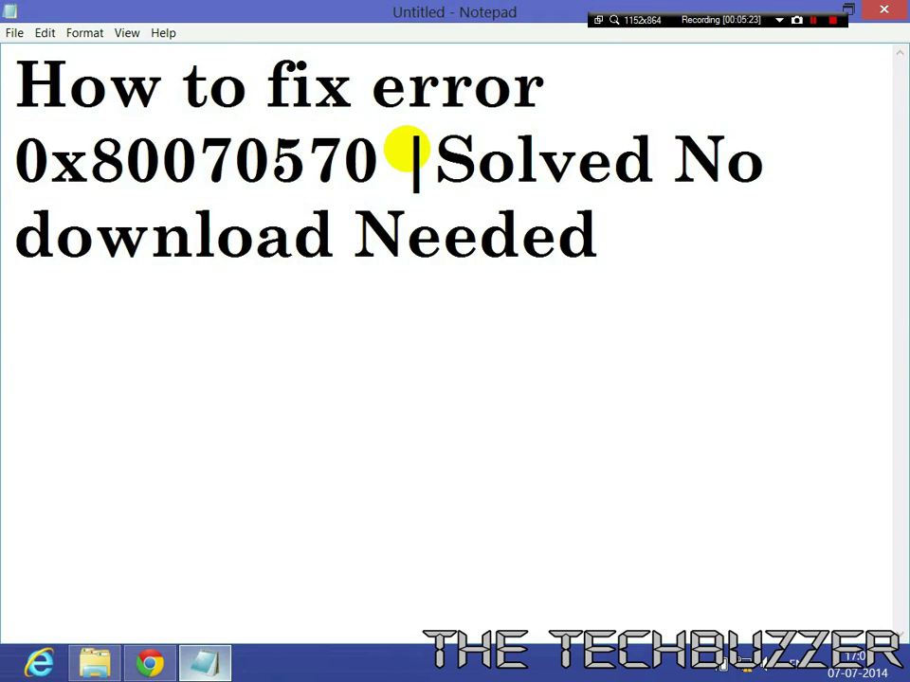
drag(384, 161, 10, 179)
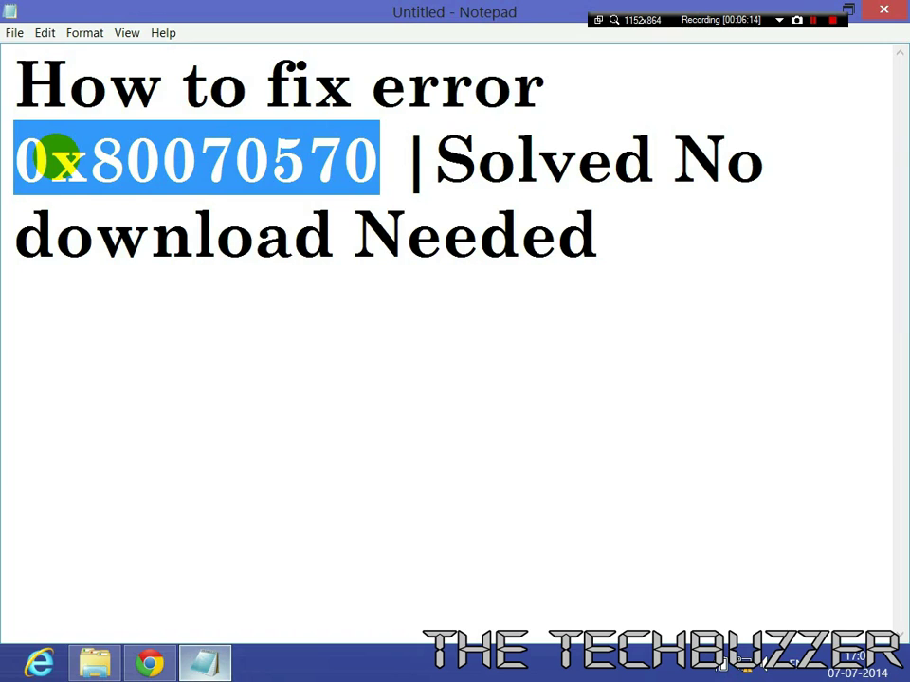
click(58, 161)
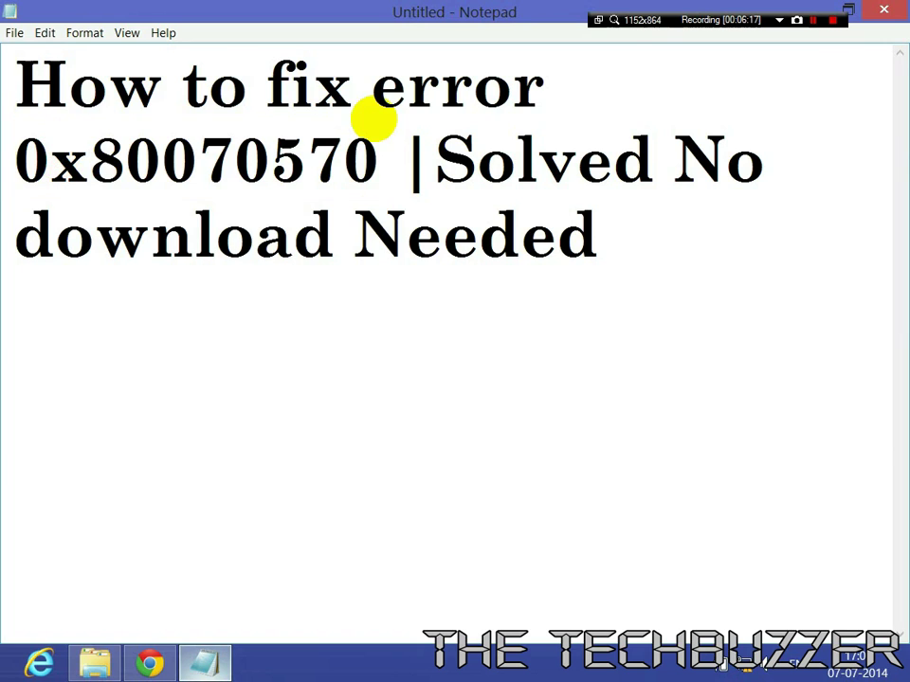
drag(380, 159, 11, 169)
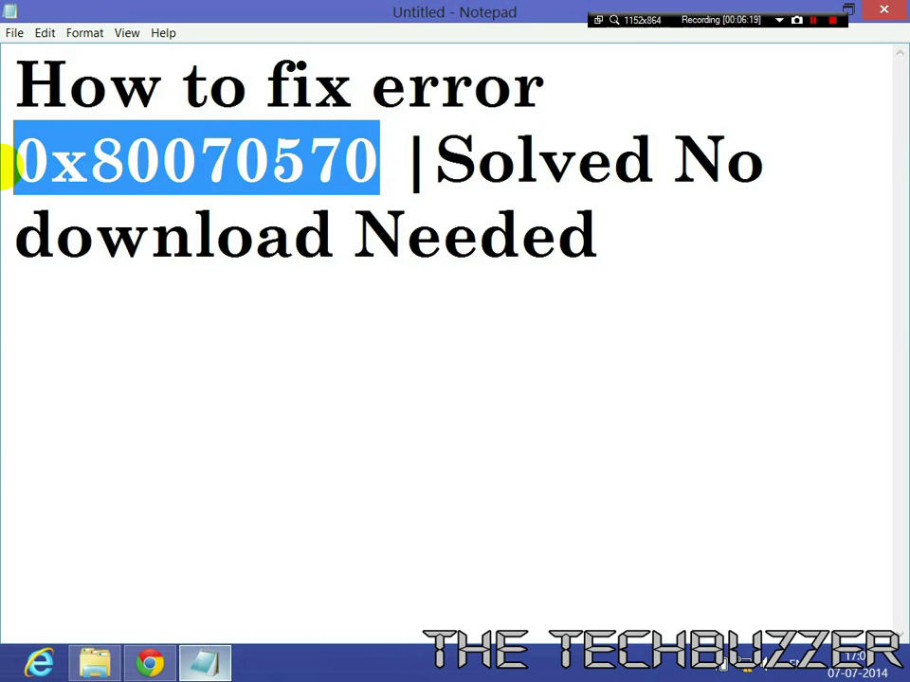